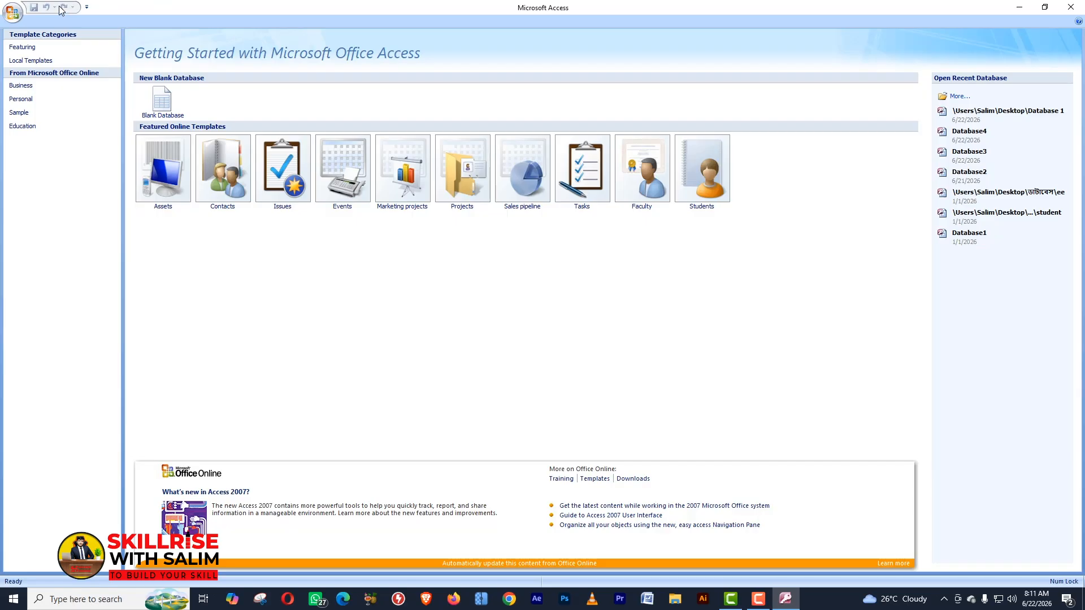
click(86, 7)
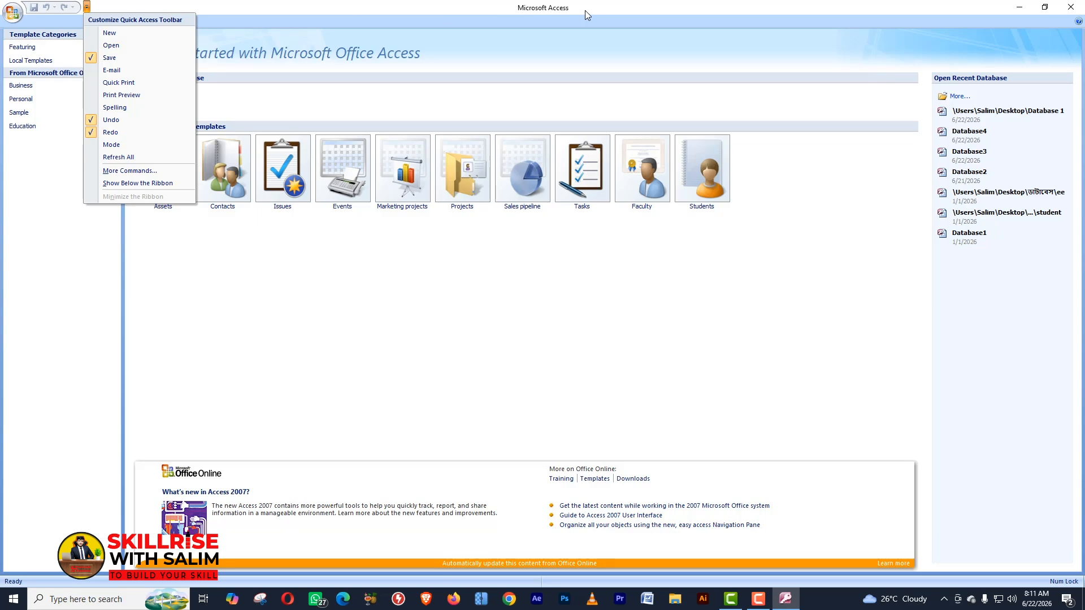
click(429, 7)
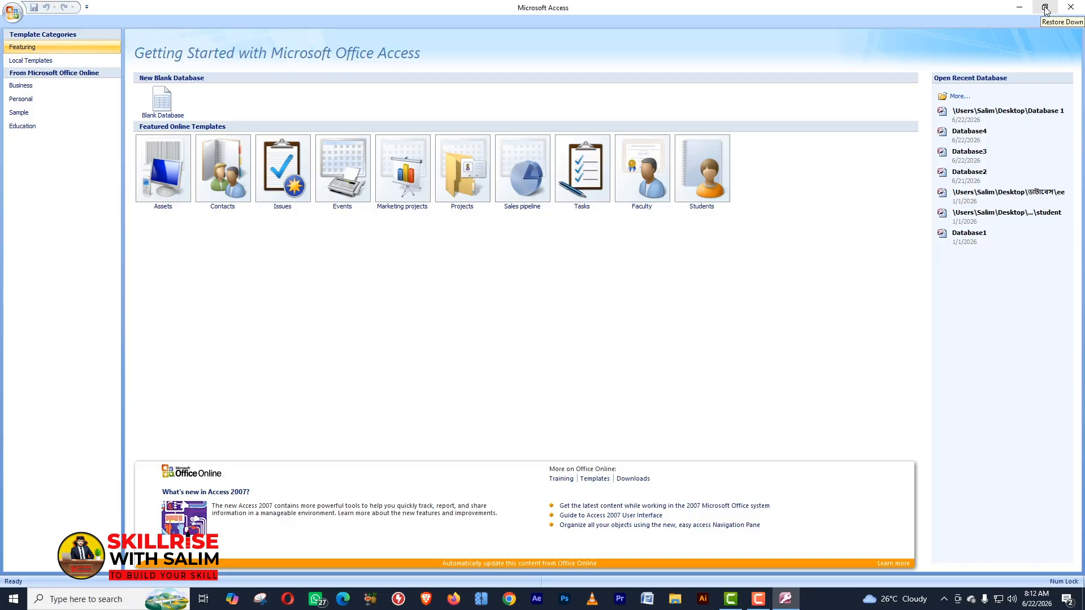
- Restore the Access window down, reposition and shrink it on the desktop, and maximize it again
click(1045, 9)
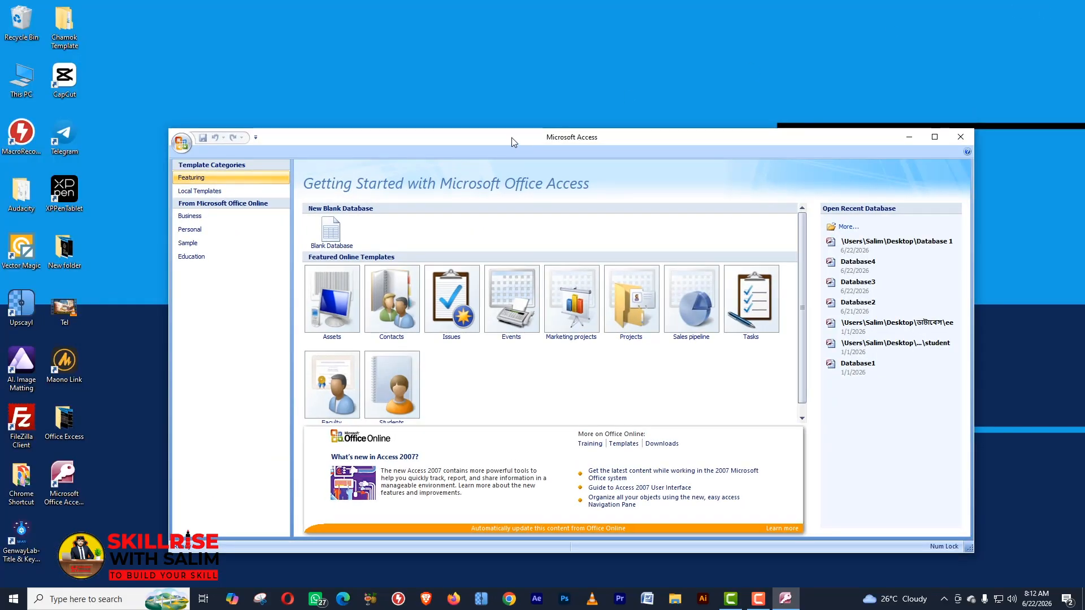
drag(510, 137, 538, 106)
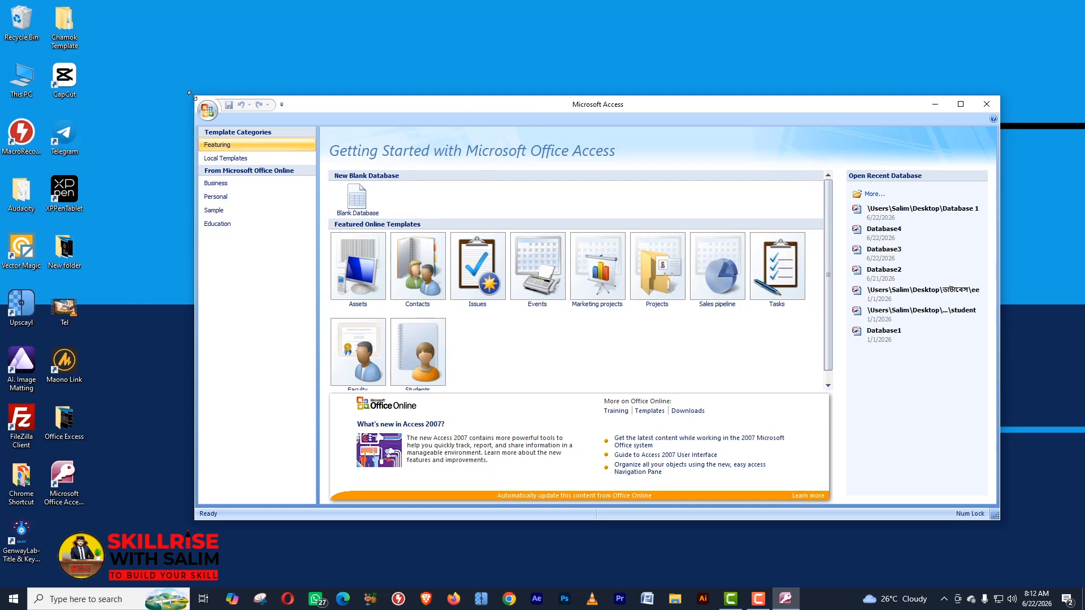
drag(193, 95, 362, 136)
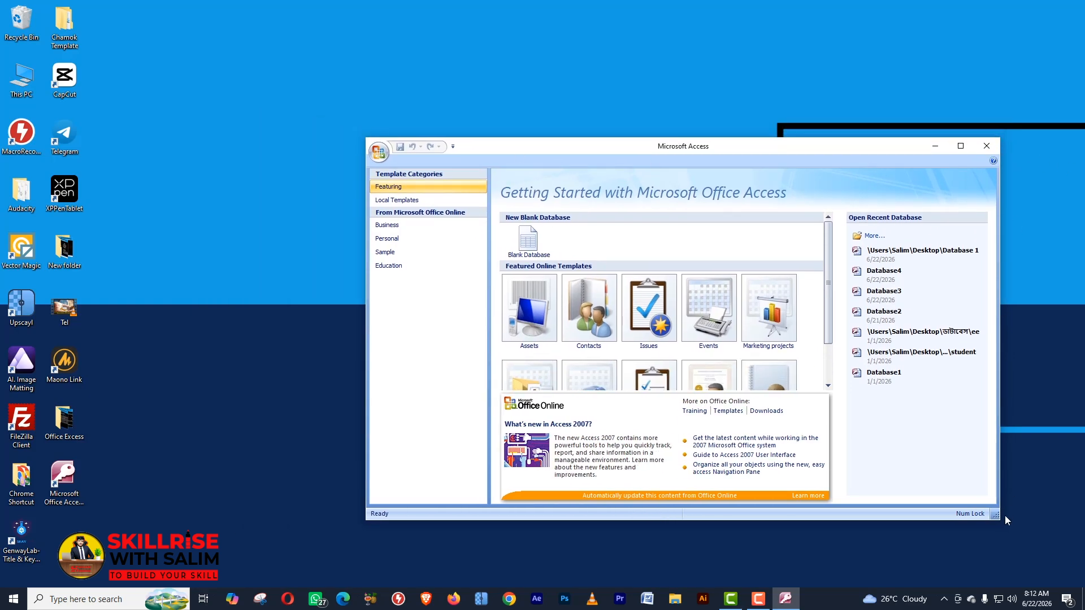
drag(996, 516, 881, 430)
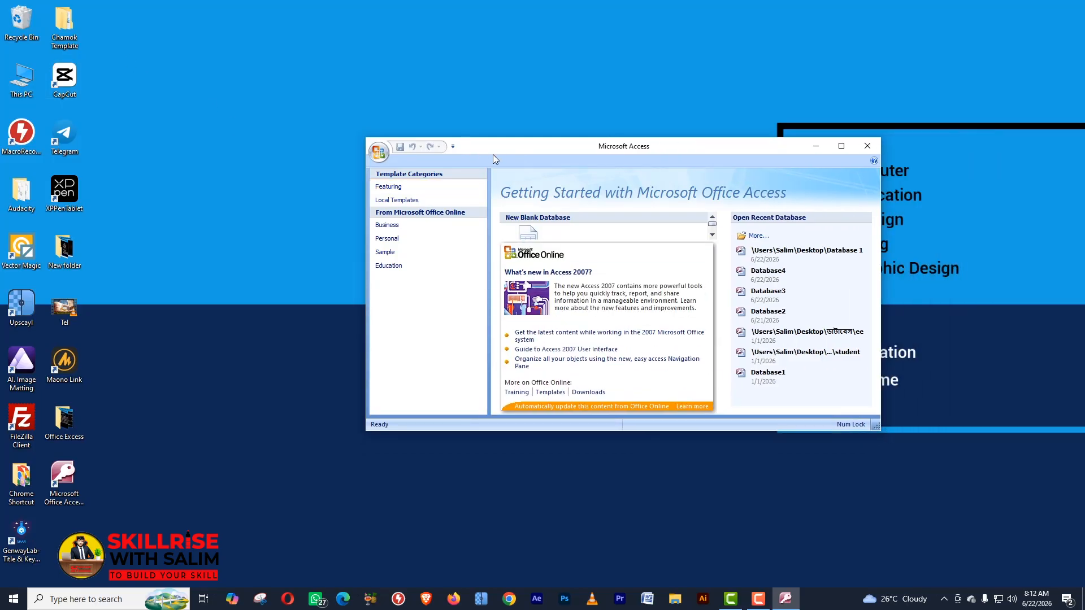
drag(551, 145, 513, 150)
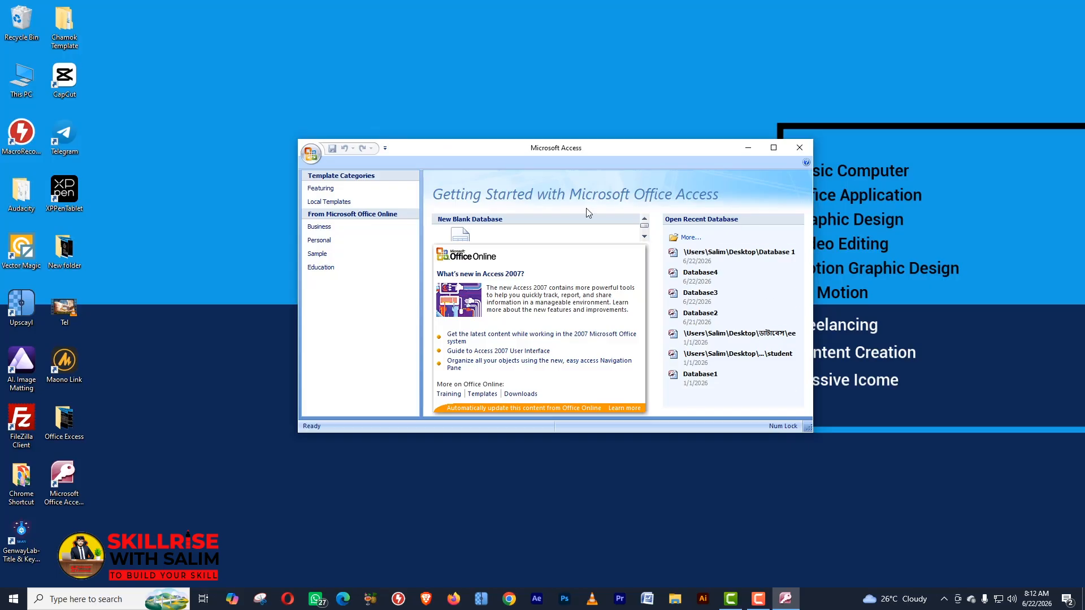
click(774, 148)
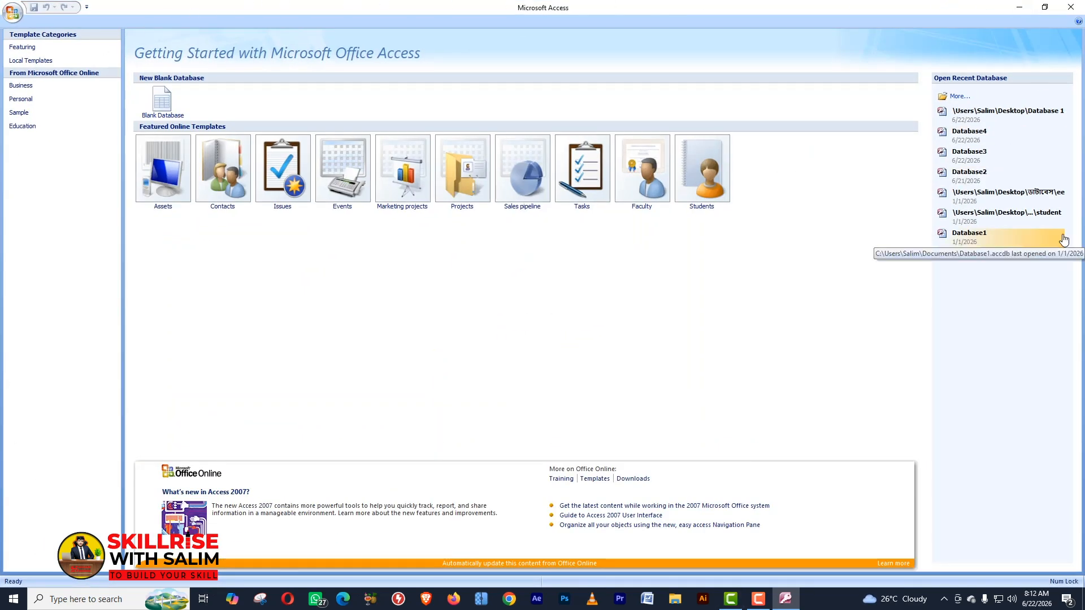
- Switch the window between restored and maximized size, and minimize it and bring it back
click(1046, 8)
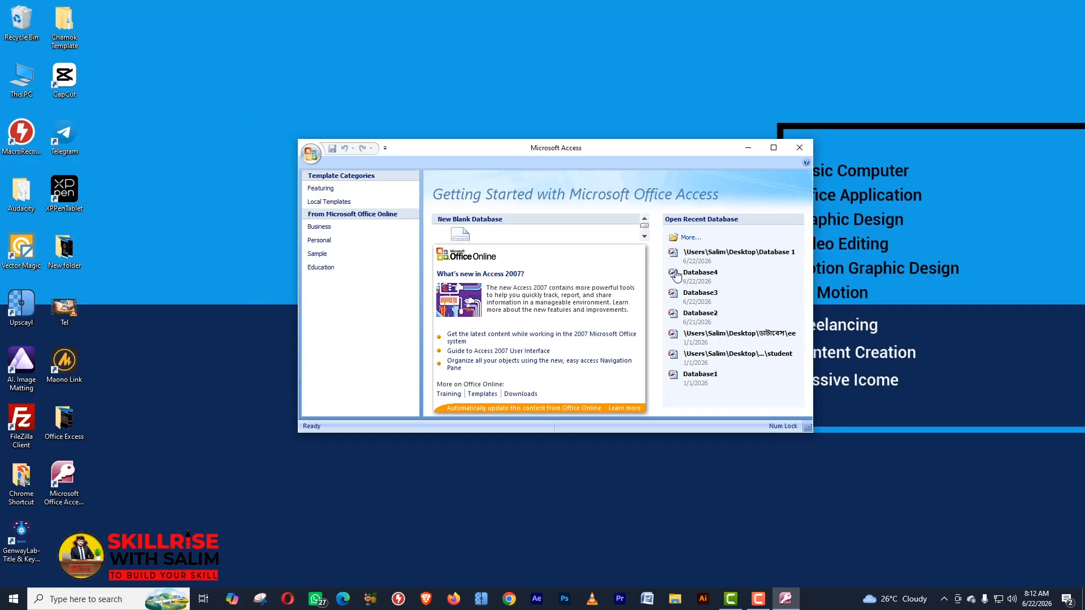
click(772, 148)
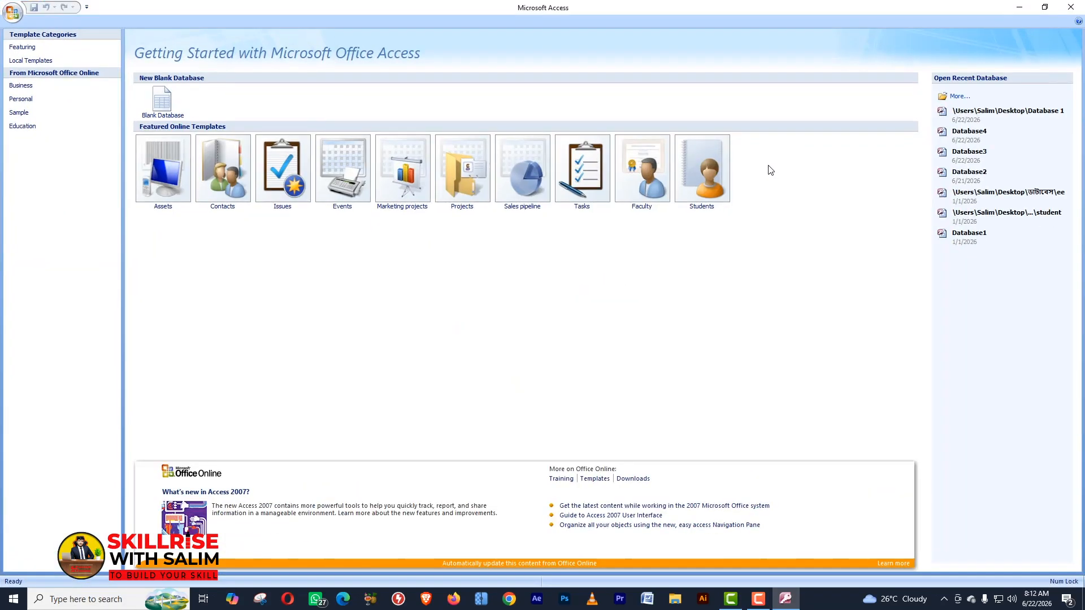
click(1044, 8)
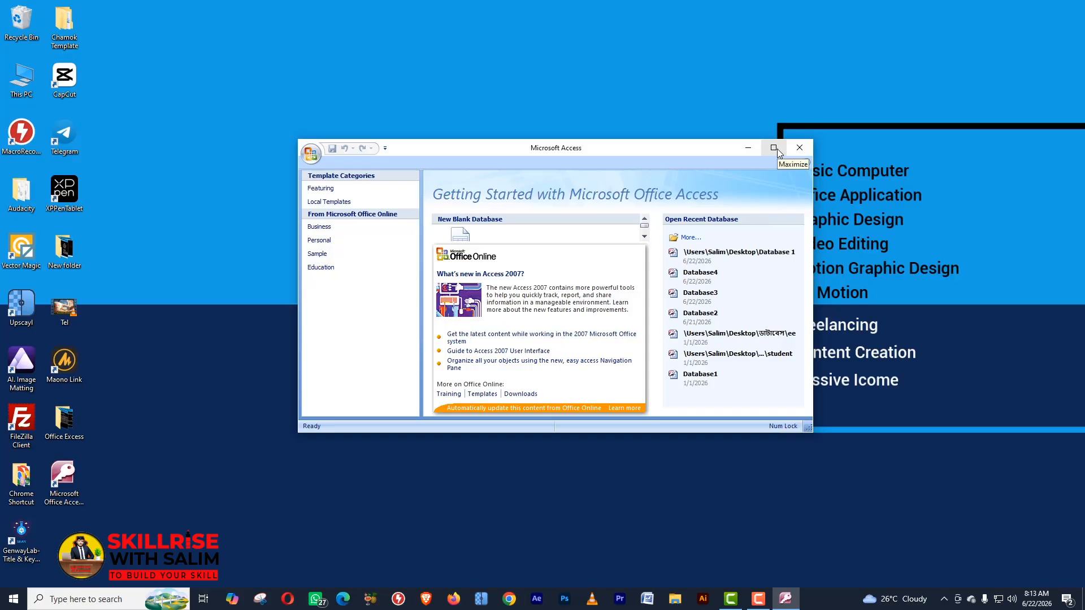
click(777, 148)
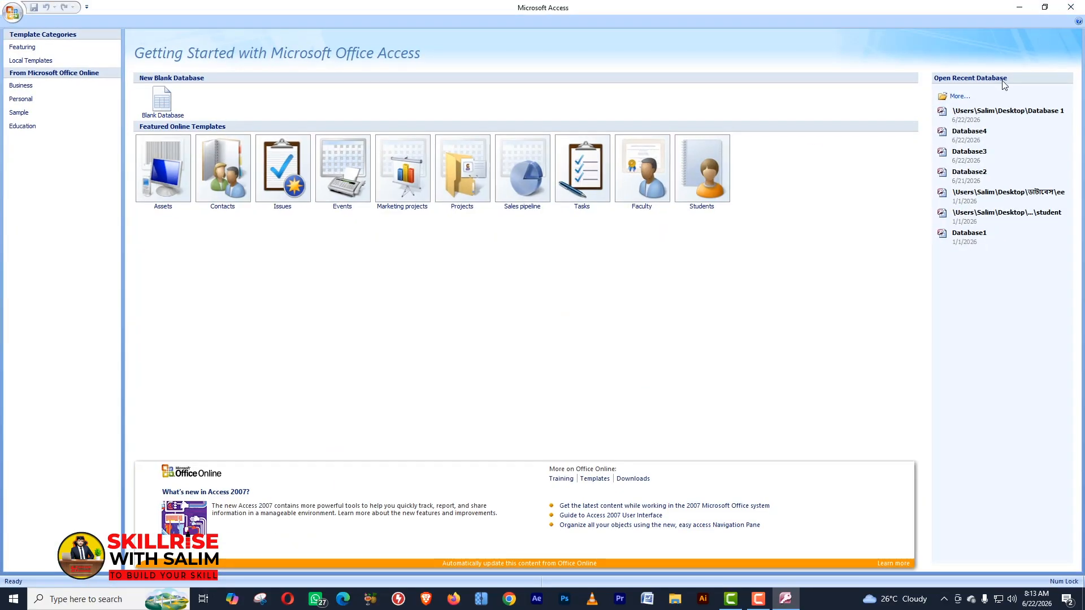
click(1021, 9)
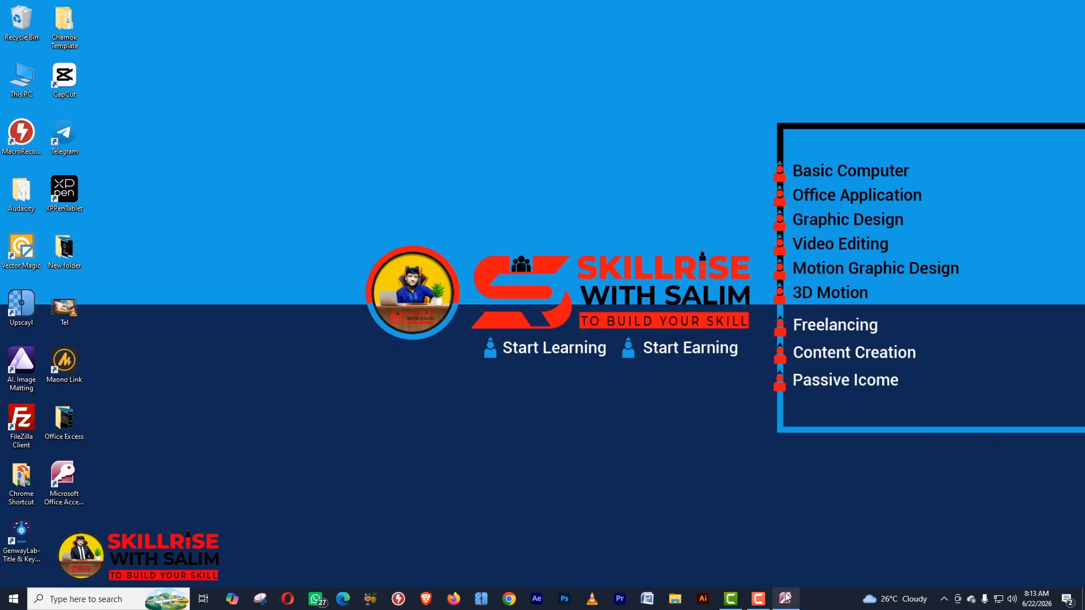
mouse_move(786, 601)
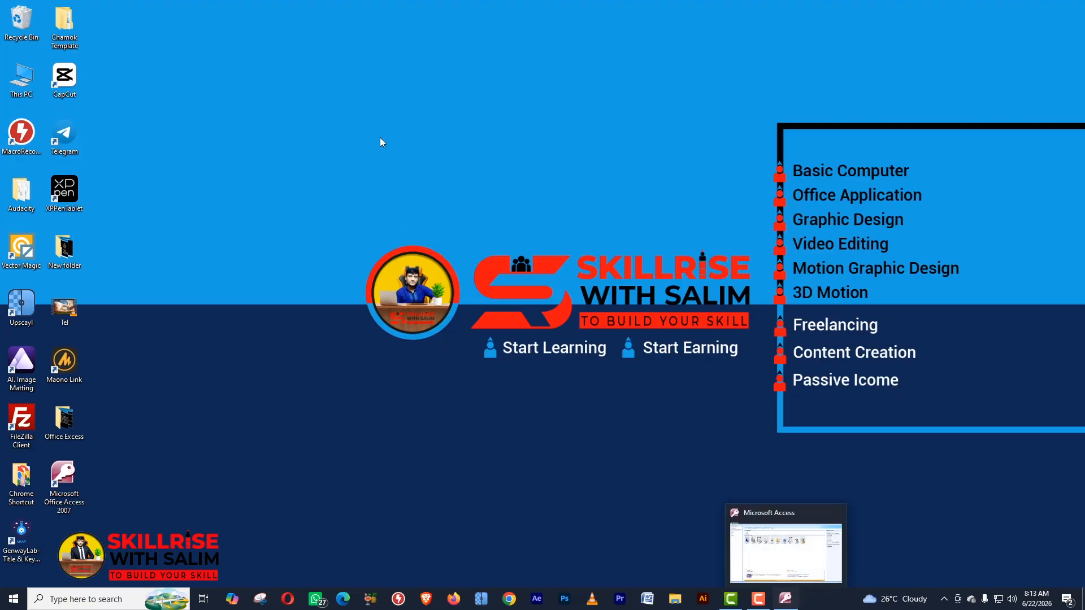
click(786, 602)
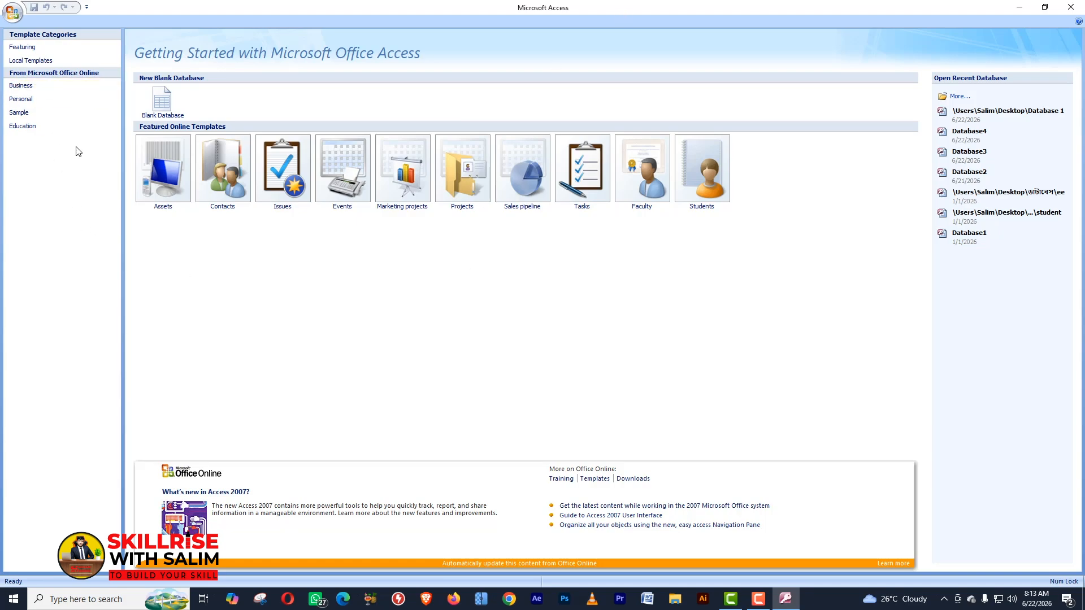
- Start a new blank database and name its file Student Result
click(77, 45)
click(168, 105)
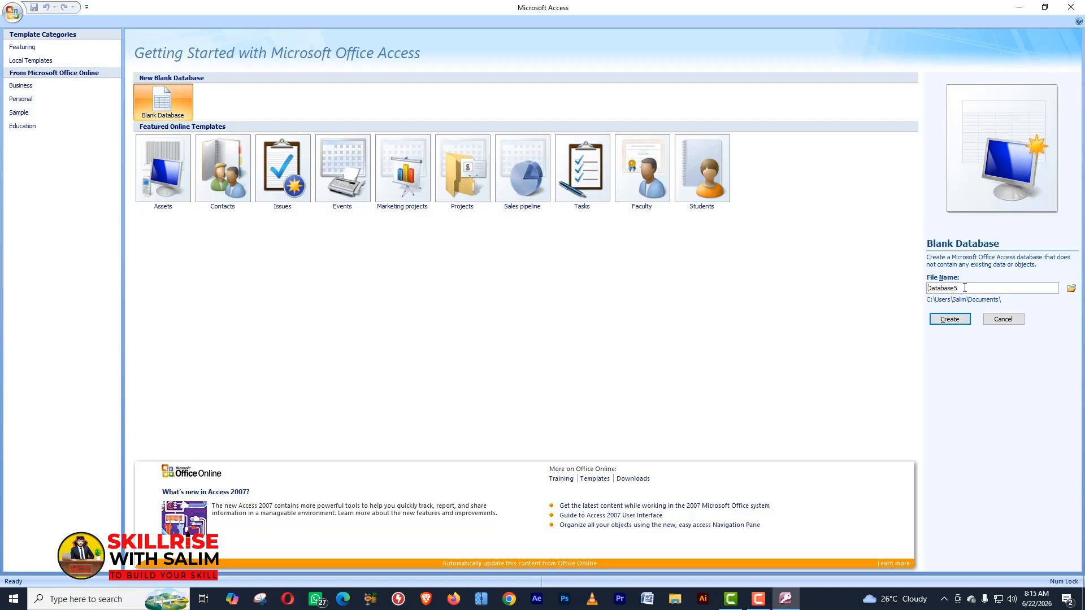
drag(965, 288, 926, 288)
text(Student Result)
- Browse for the database's save location and create a folder named Student Information on the Desktop
click(1071, 289)
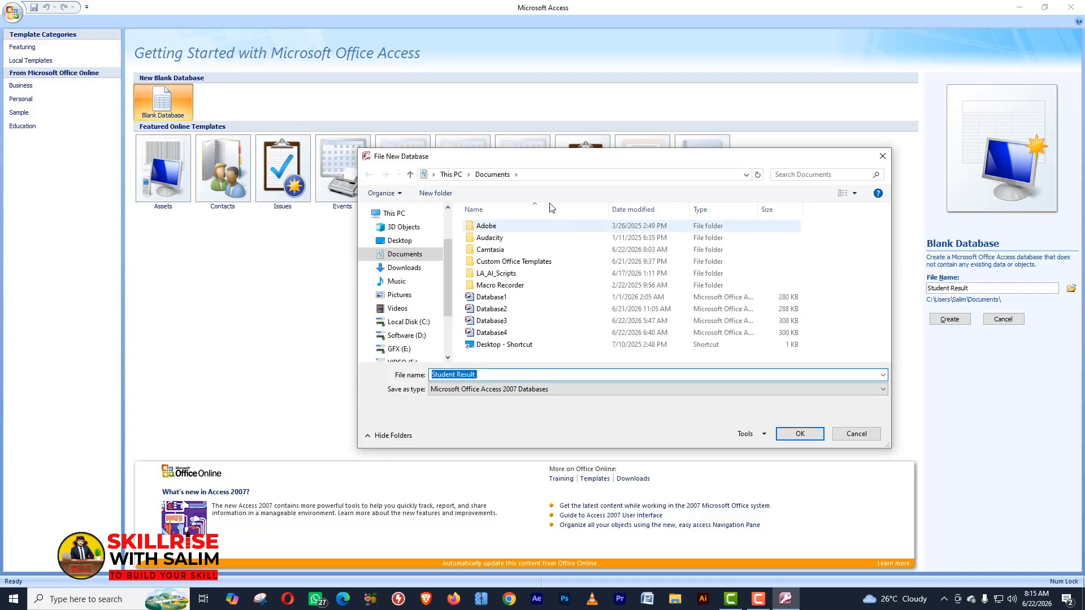
drag(503, 159, 578, 126)
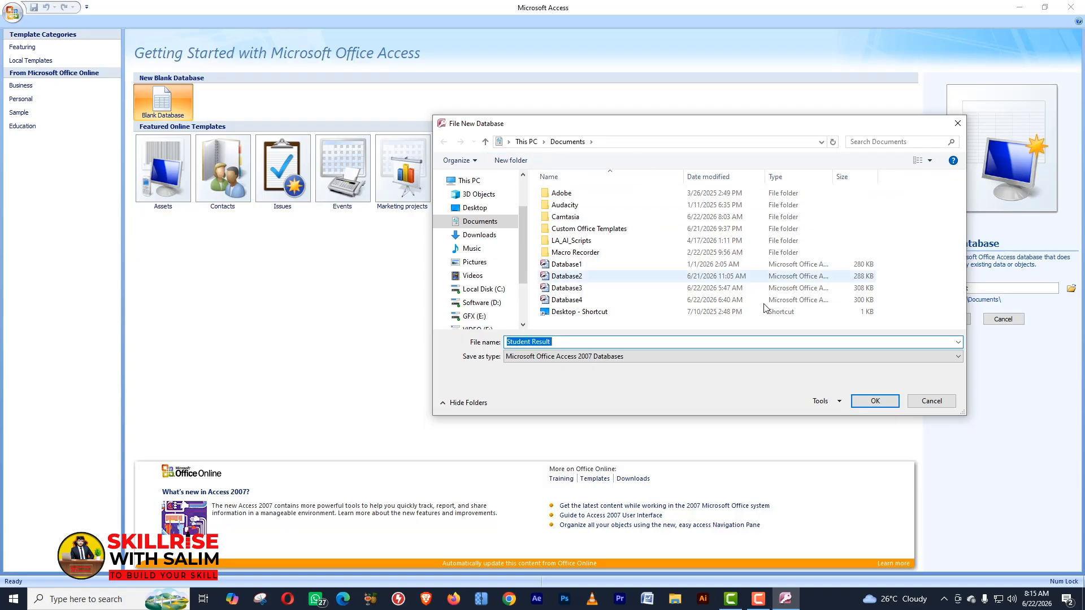
drag(523, 219, 523, 256)
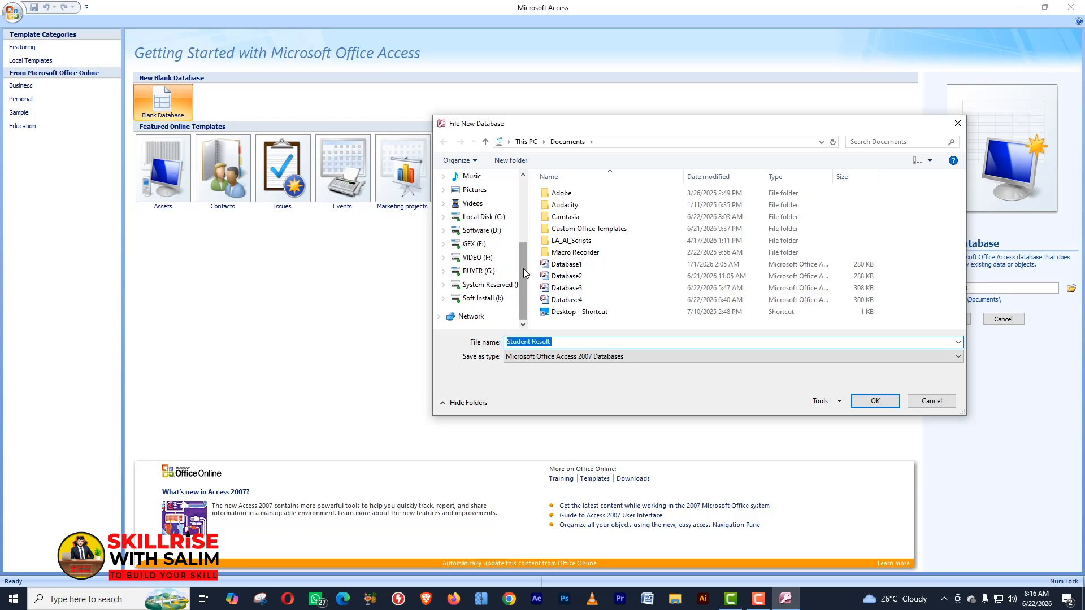
drag(523, 272, 535, 201)
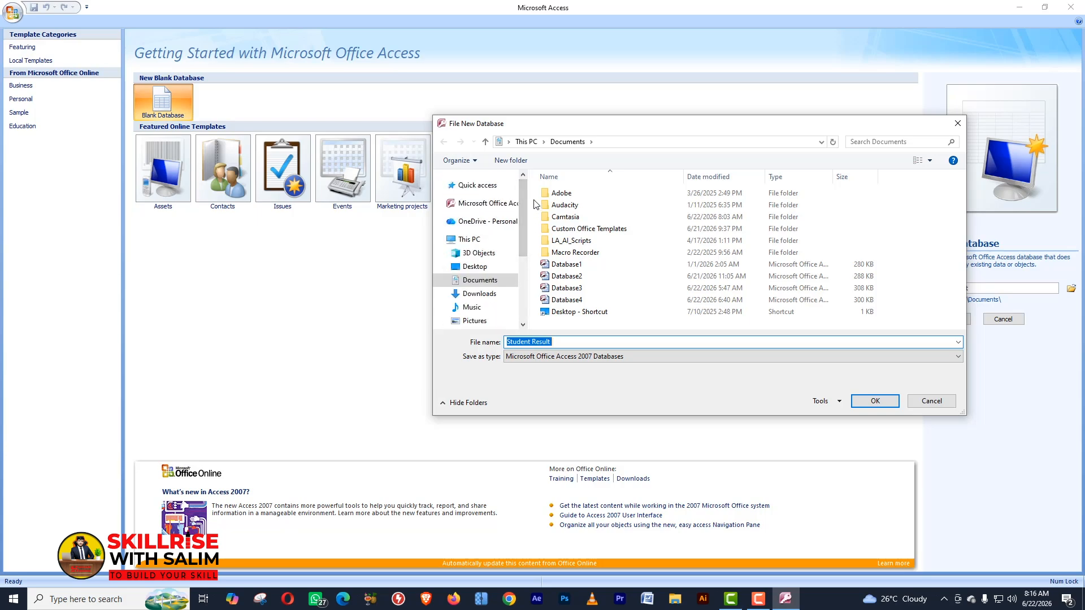
click(474, 268)
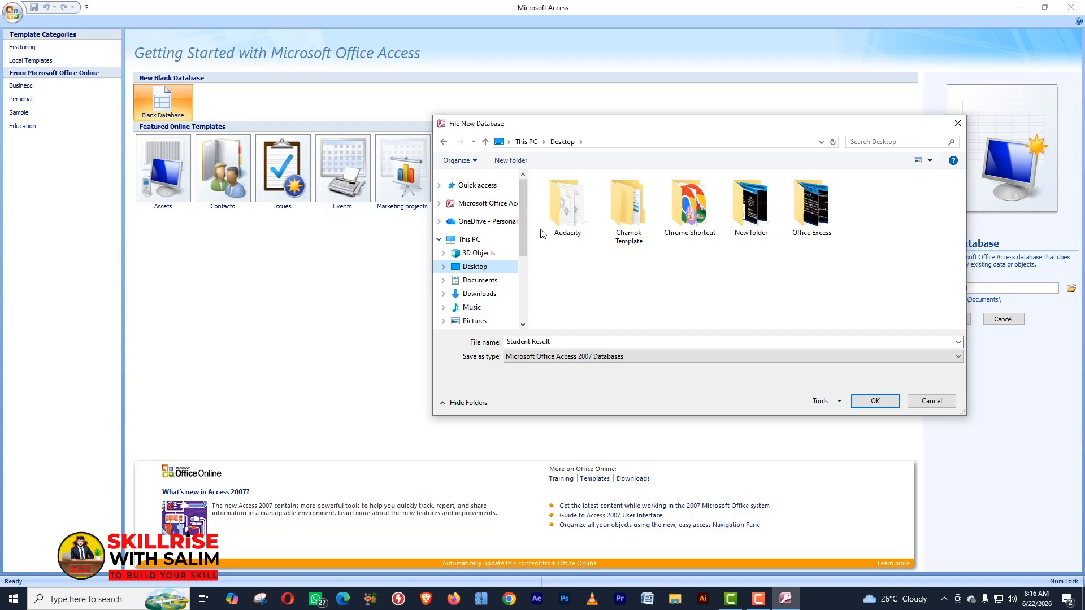
click(510, 161)
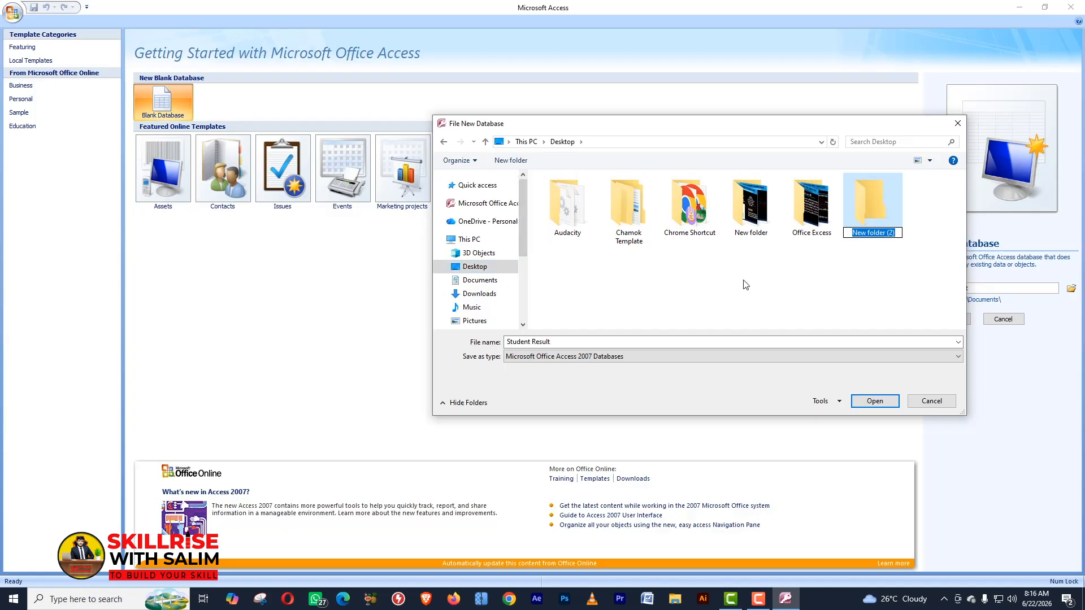
text(S)
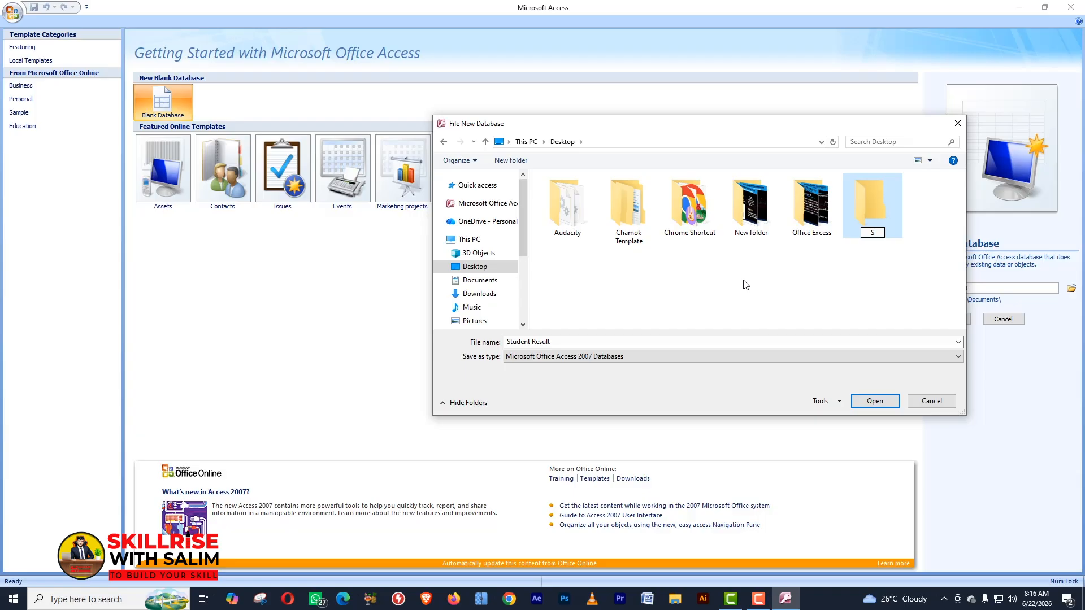
text(tudent Information)
key(Return)
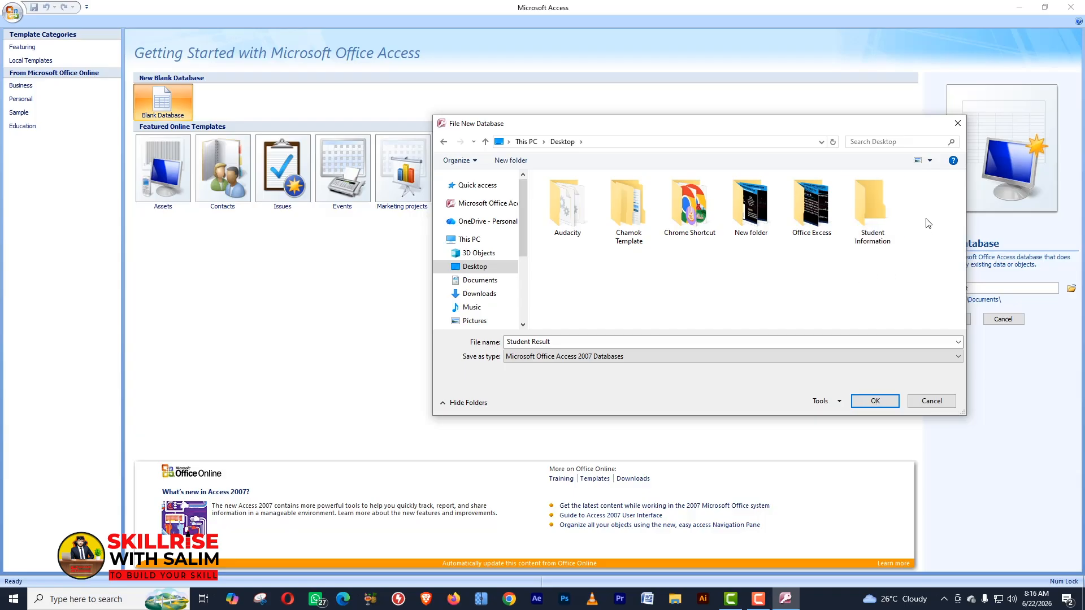
- Choose the Student Information folder as the save location and create the Student Result database
double_click(873, 205)
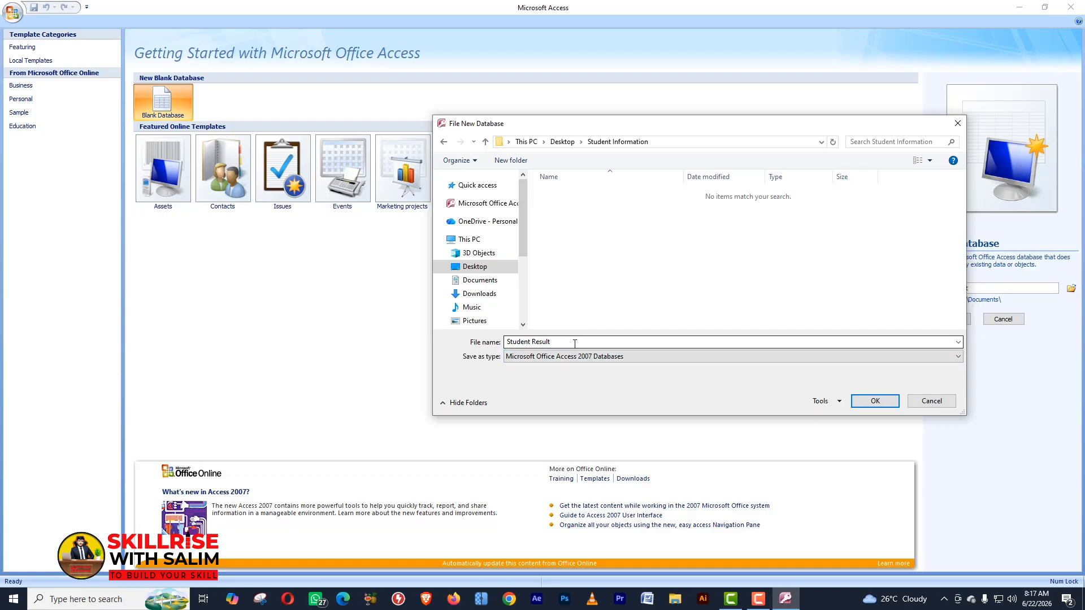
click(879, 402)
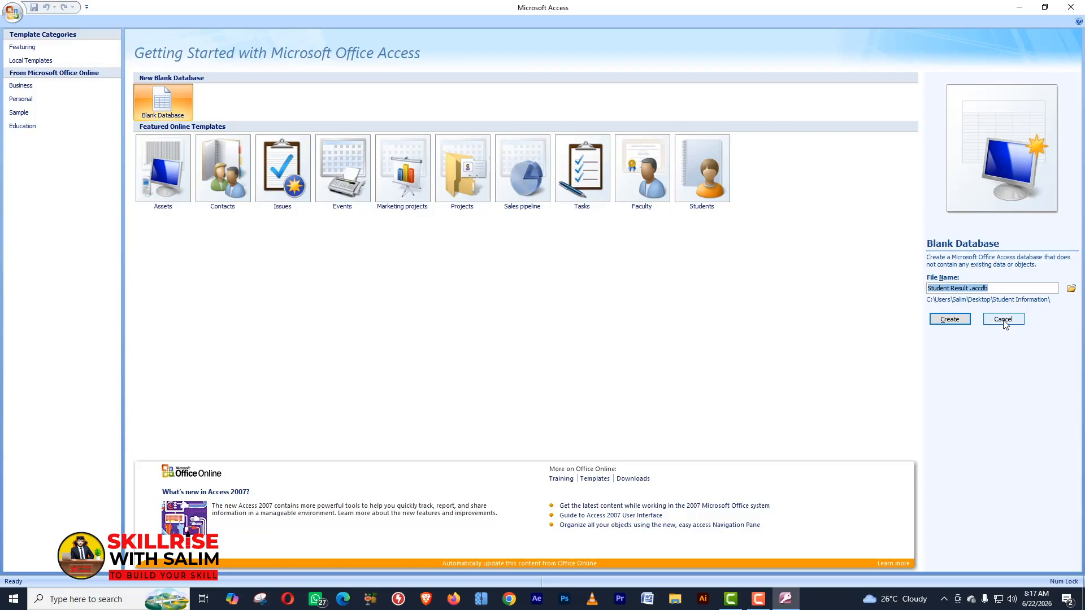
click(949, 320)
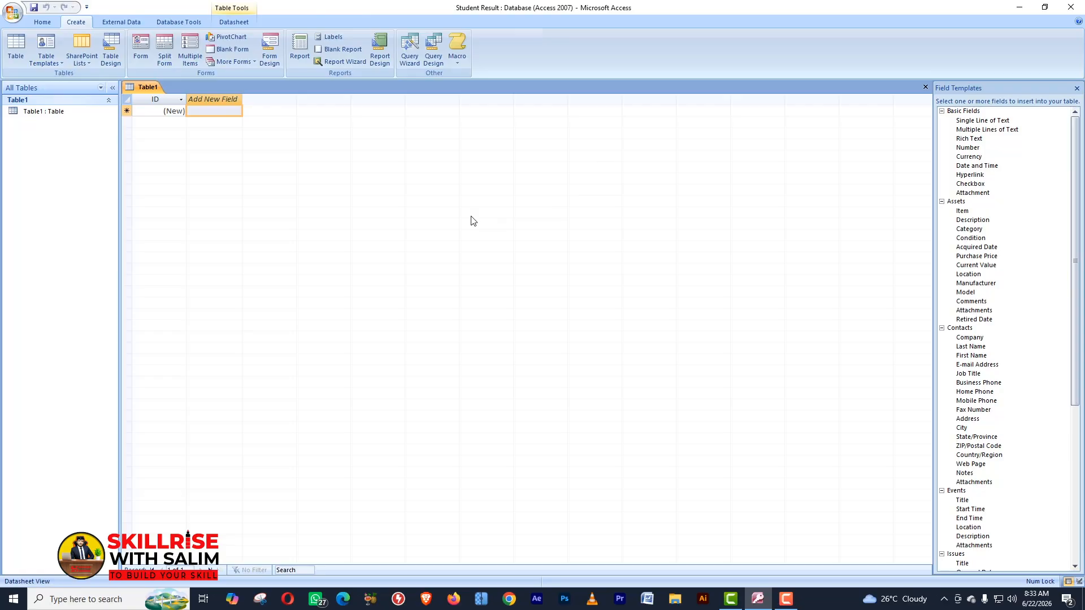
- Examine the quick-access customization options and the Home, Create, External Data, Database Tools and Datasheet command groups
click(86, 7)
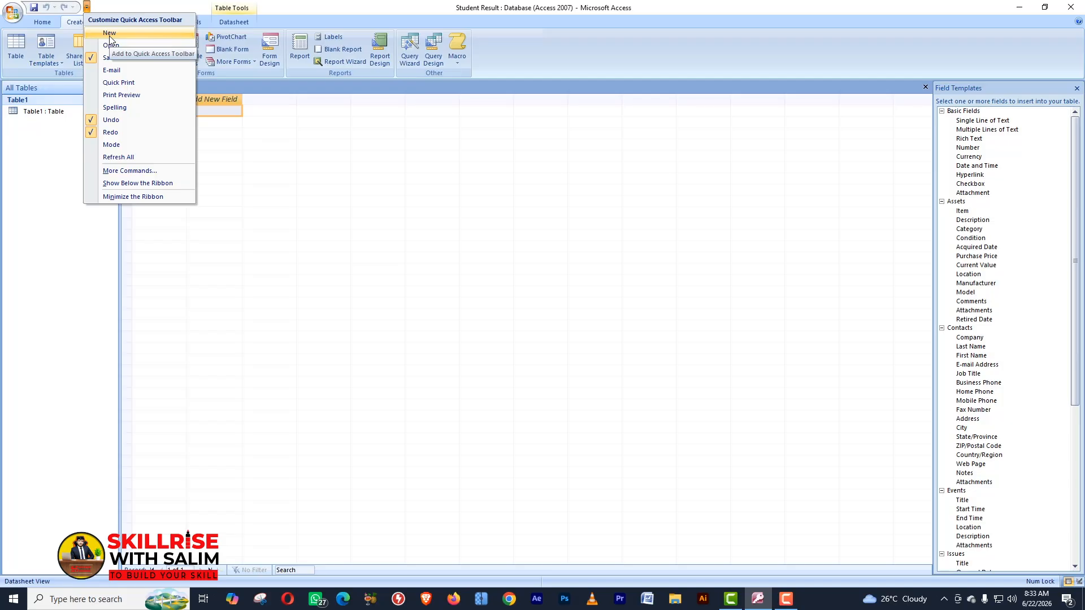
click(138, 8)
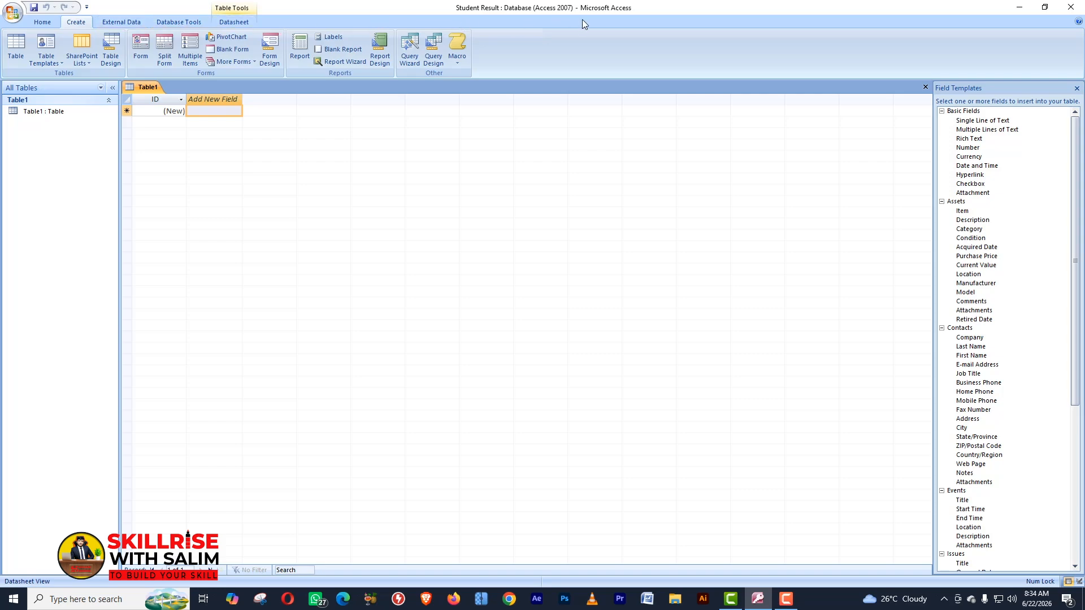
click(41, 22)
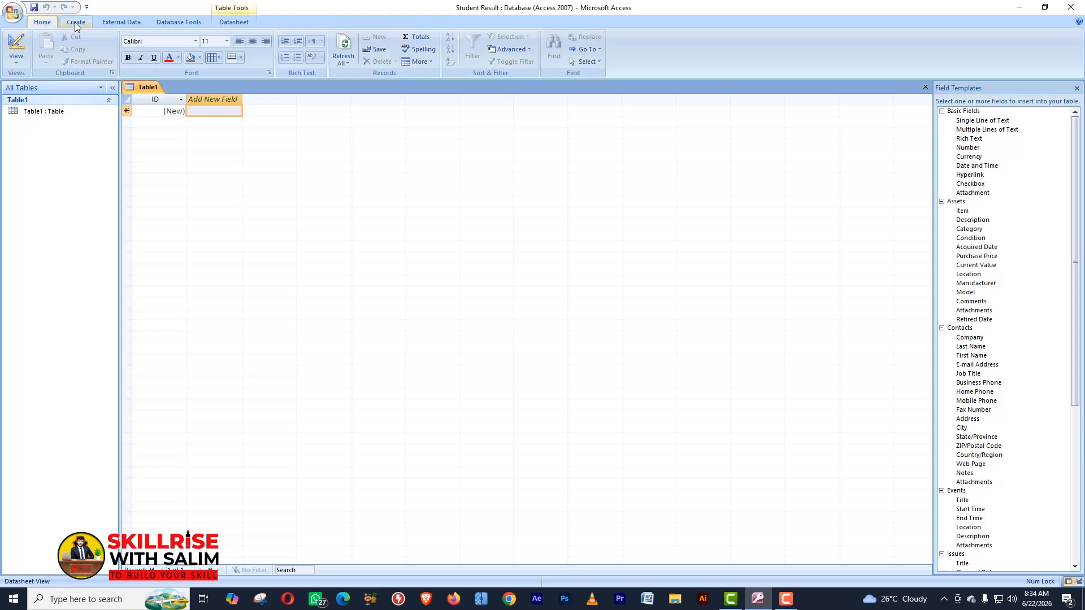
click(76, 21)
click(129, 21)
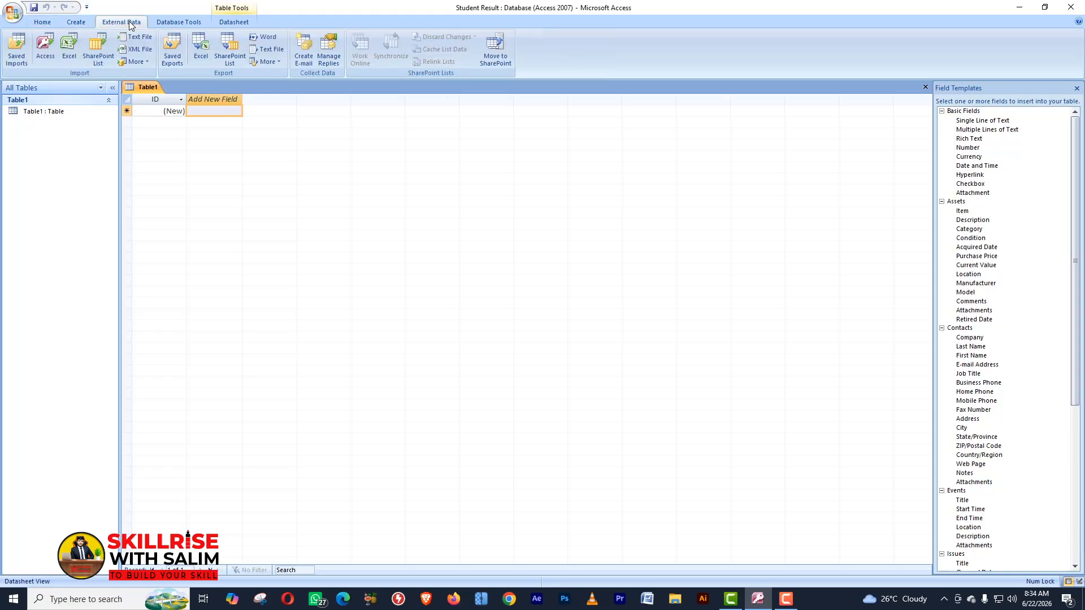
click(176, 21)
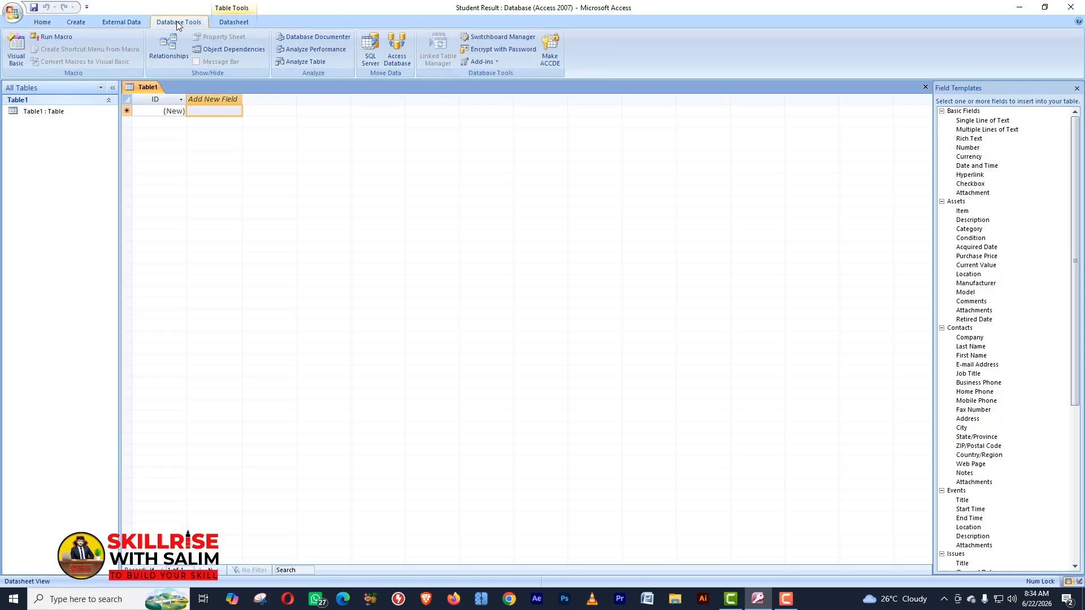
click(228, 22)
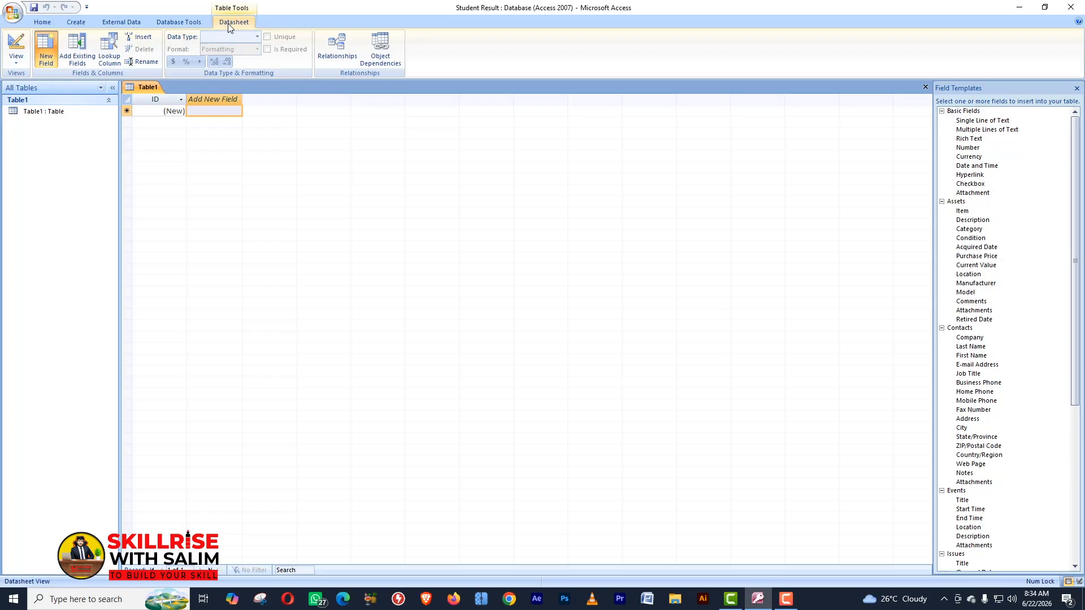
click(178, 23)
click(121, 23)
click(76, 23)
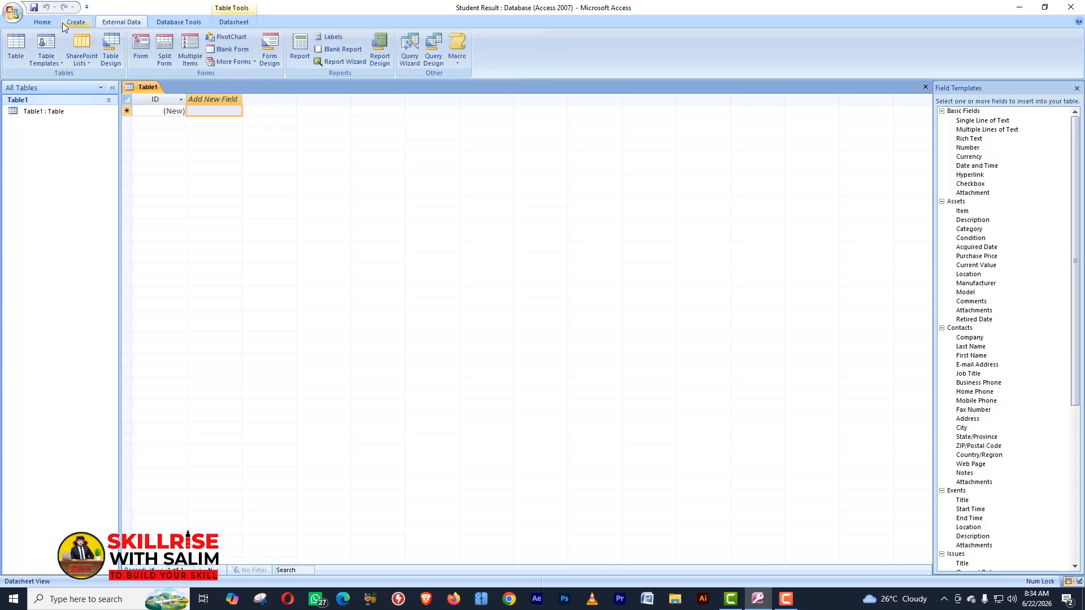
click(41, 23)
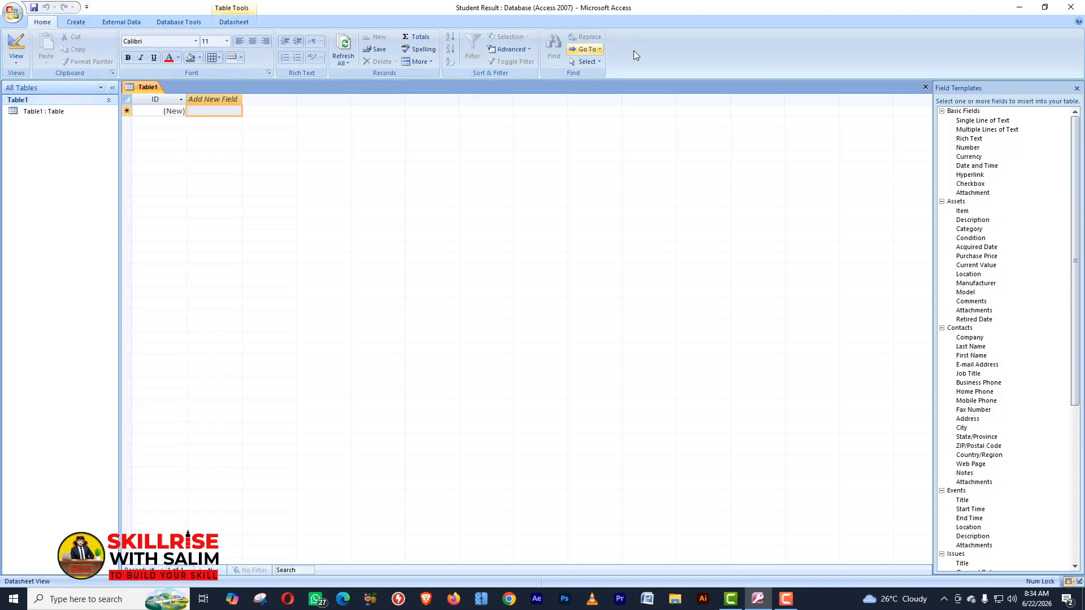
- Minimize the Ribbon to show only its tab names, and restore it to its full display
right_click(417, 19)
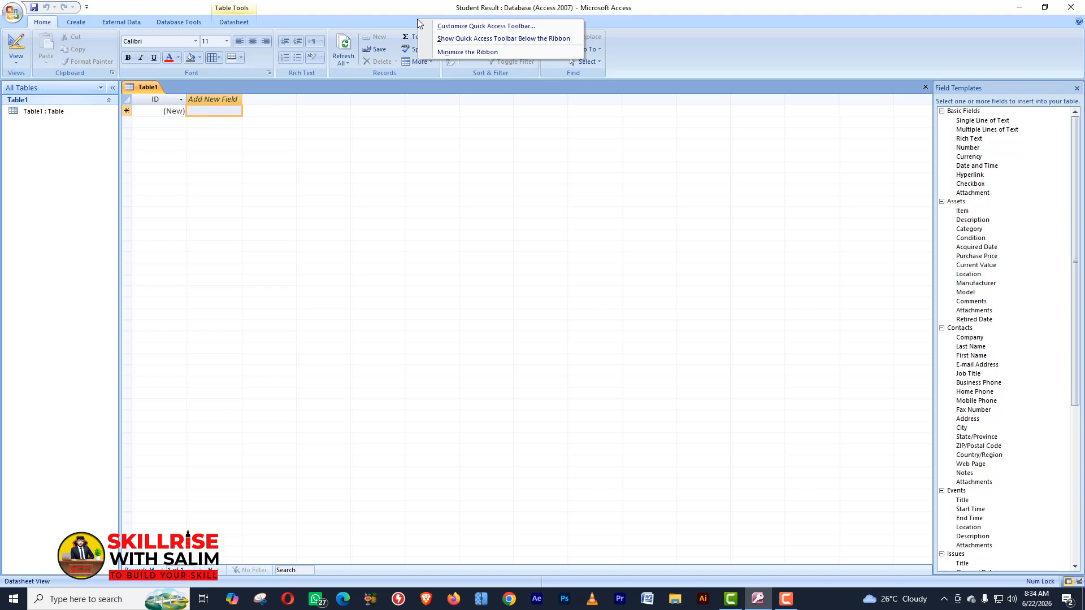
click(487, 50)
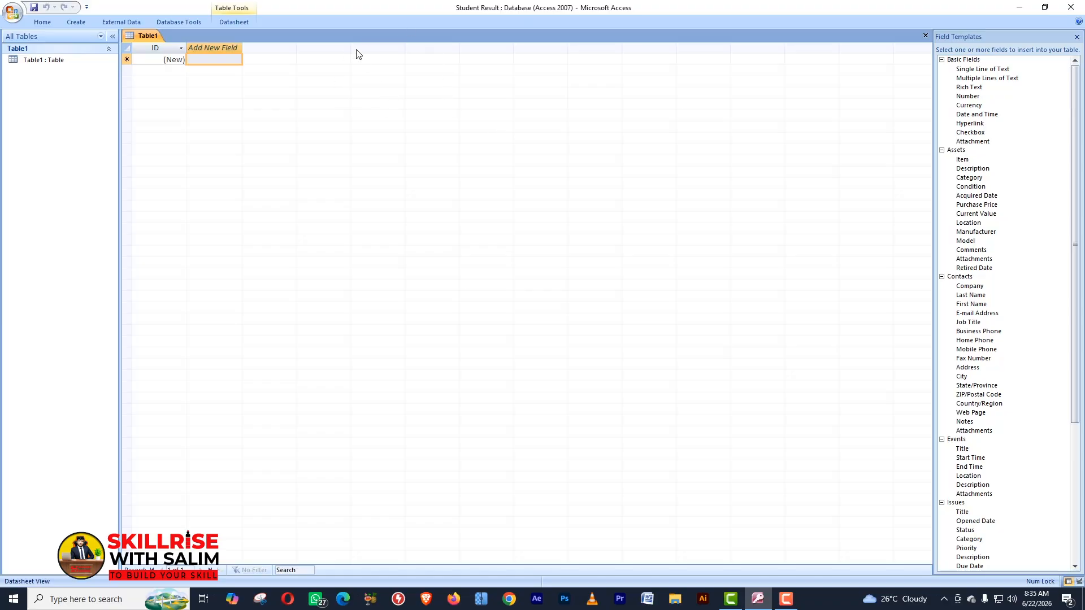
right_click(355, 23)
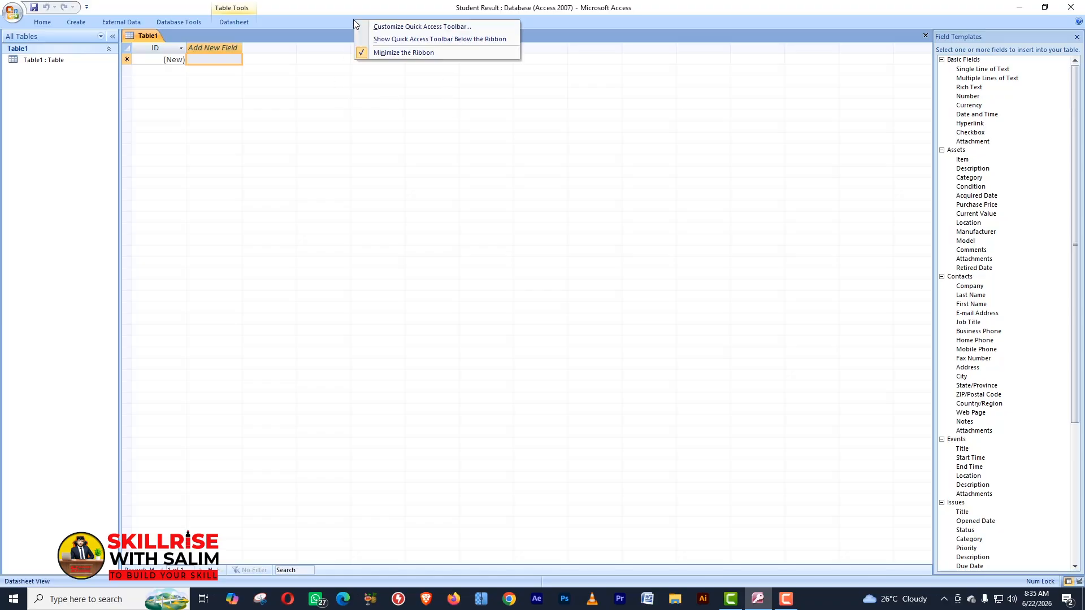
click(362, 52)
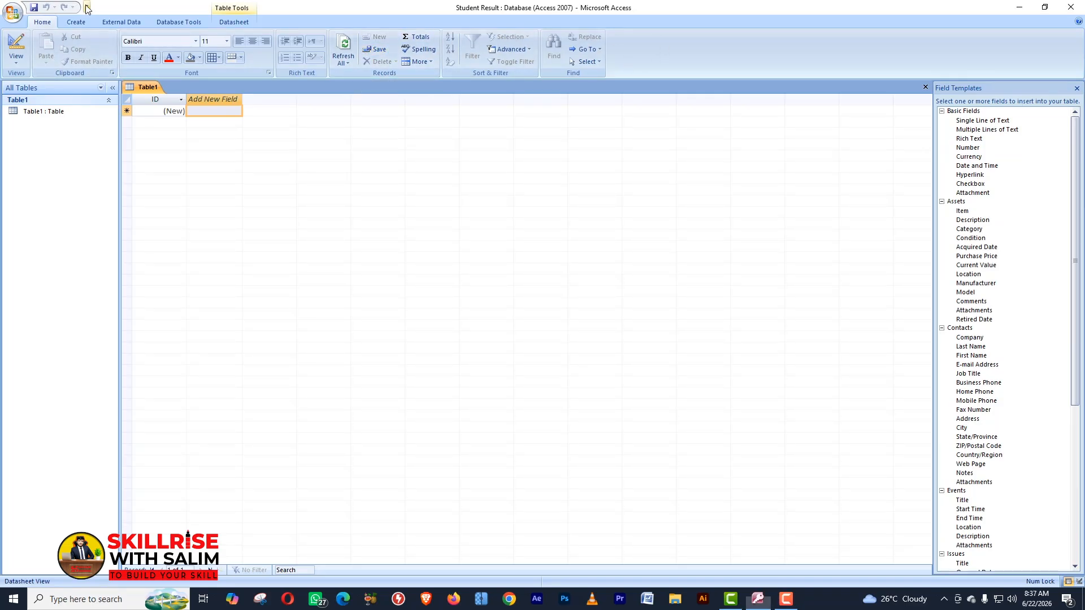
- Examine the Quick Access Toolbar's command list and its full customization settings in Access Options, leaving them without changes
click(86, 7)
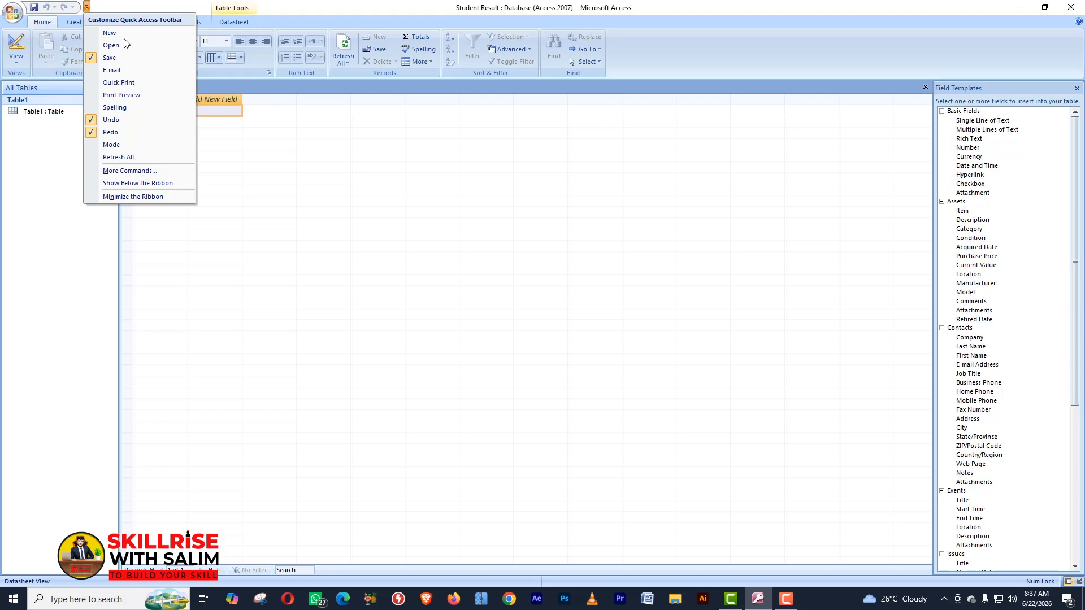
click(308, 7)
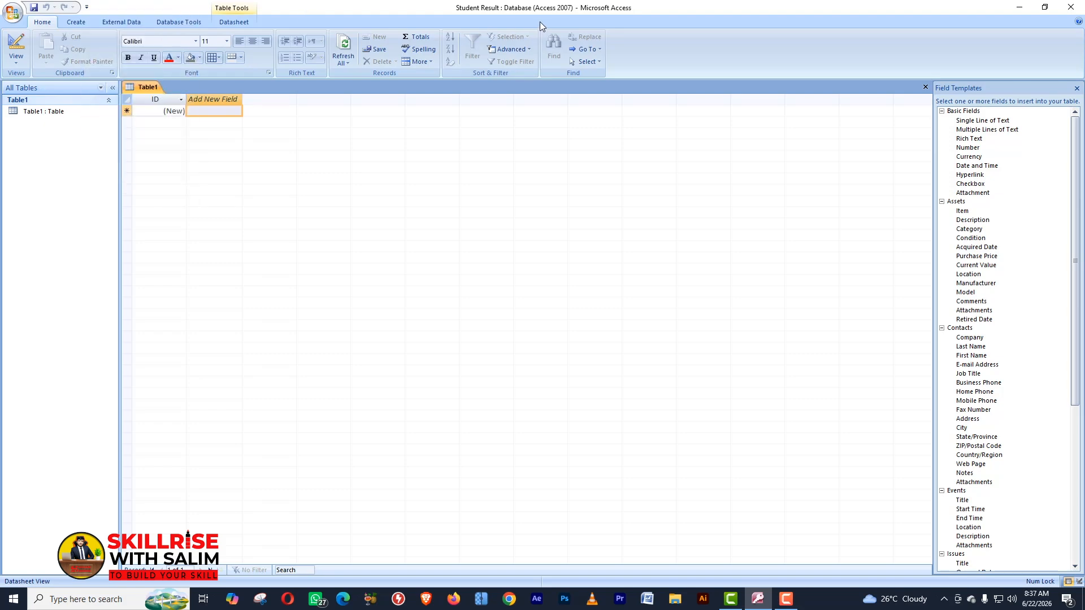
right_click(540, 24)
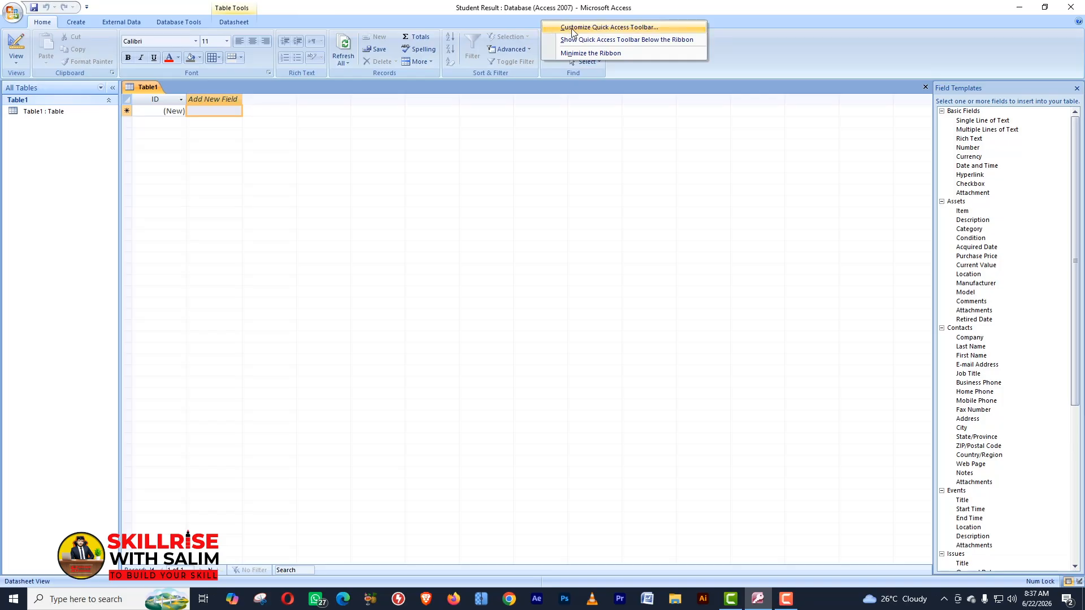
click(635, 30)
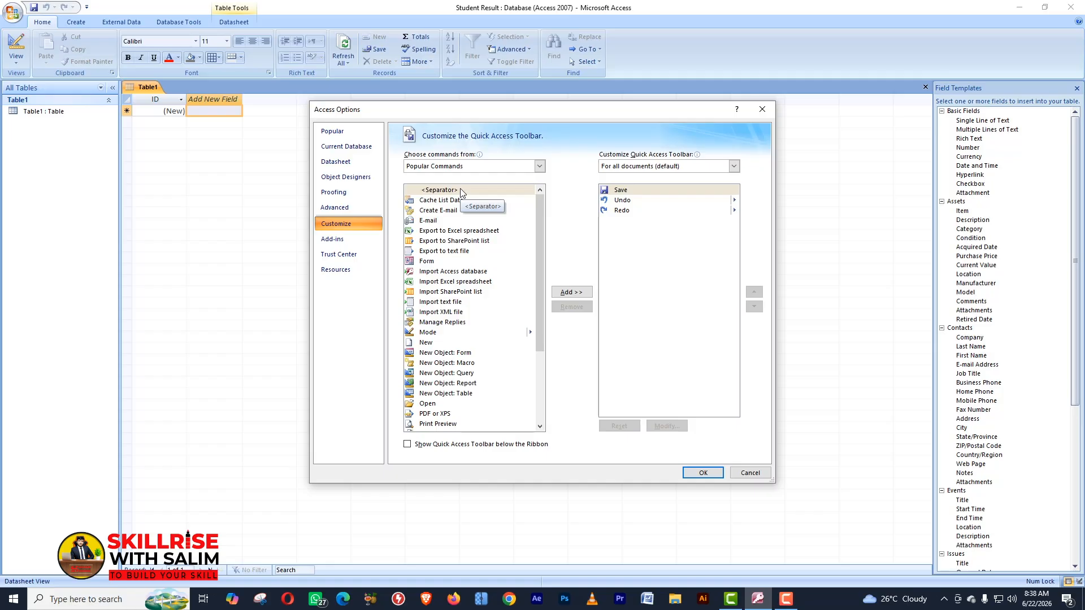
click(750, 473)
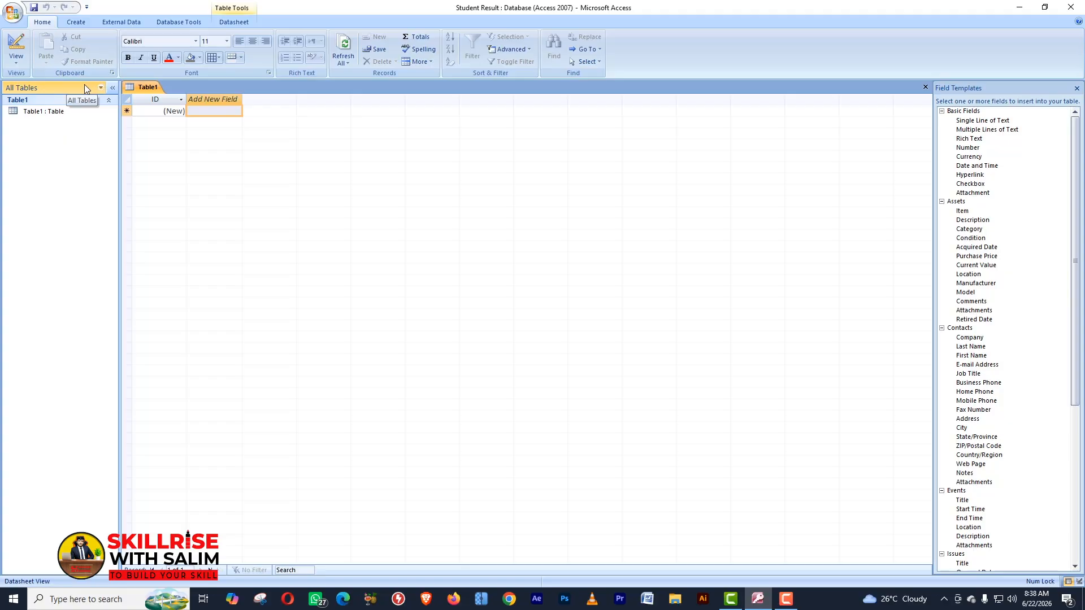
- Show the Quick Access Toolbar below the Ribbon, and move it back above the Ribbon
right_click(577, 24)
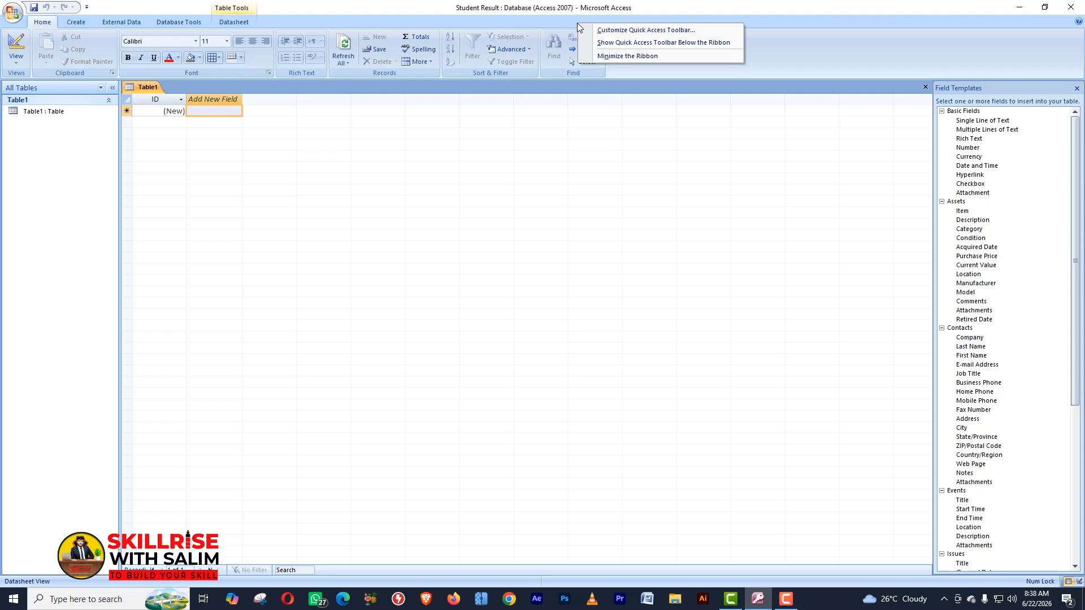
click(710, 45)
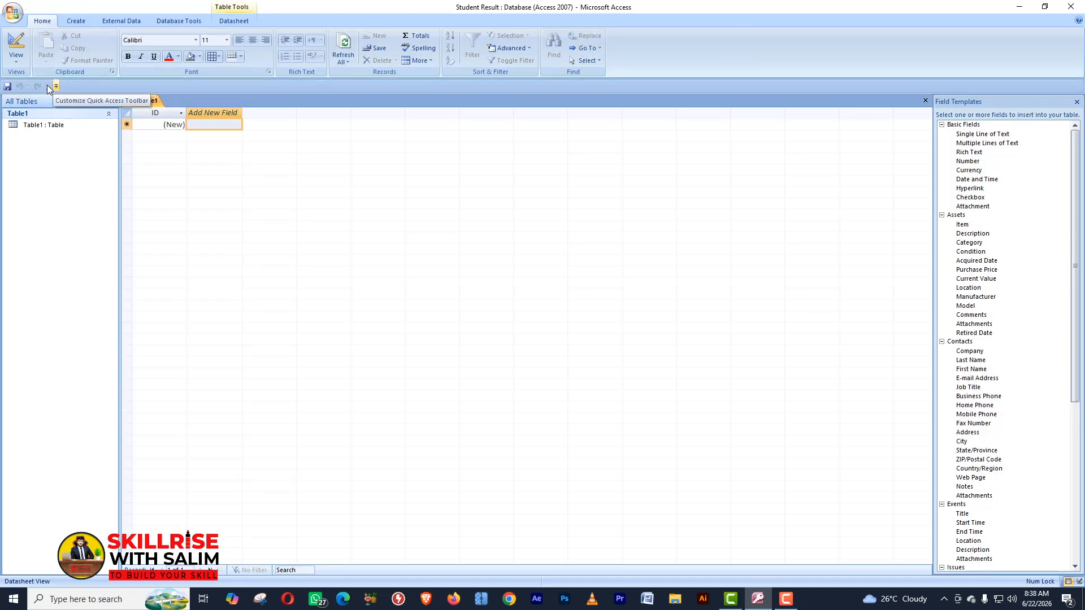
right_click(639, 21)
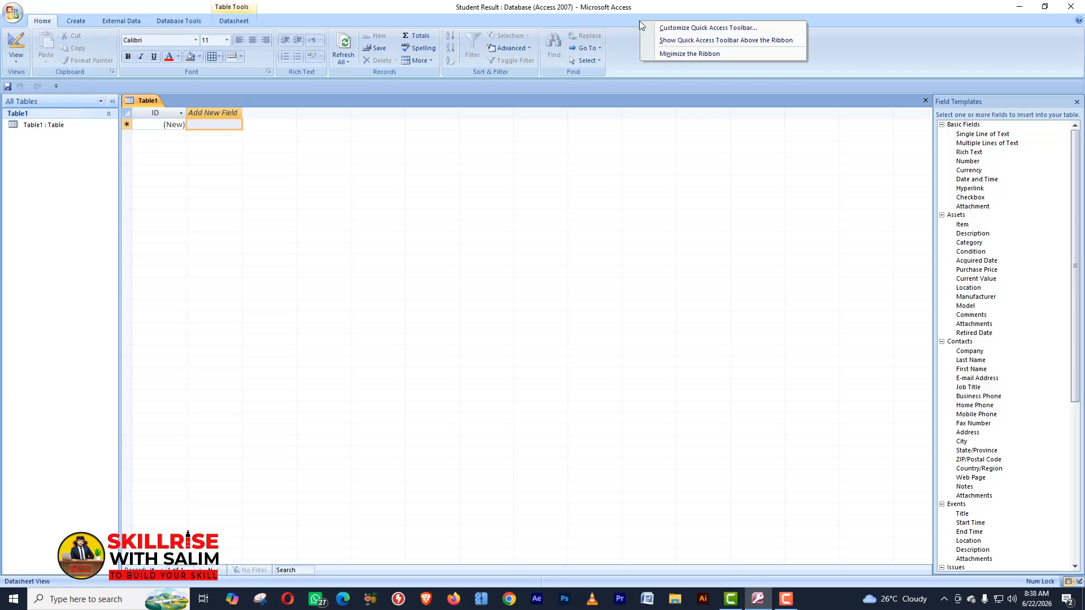
click(752, 43)
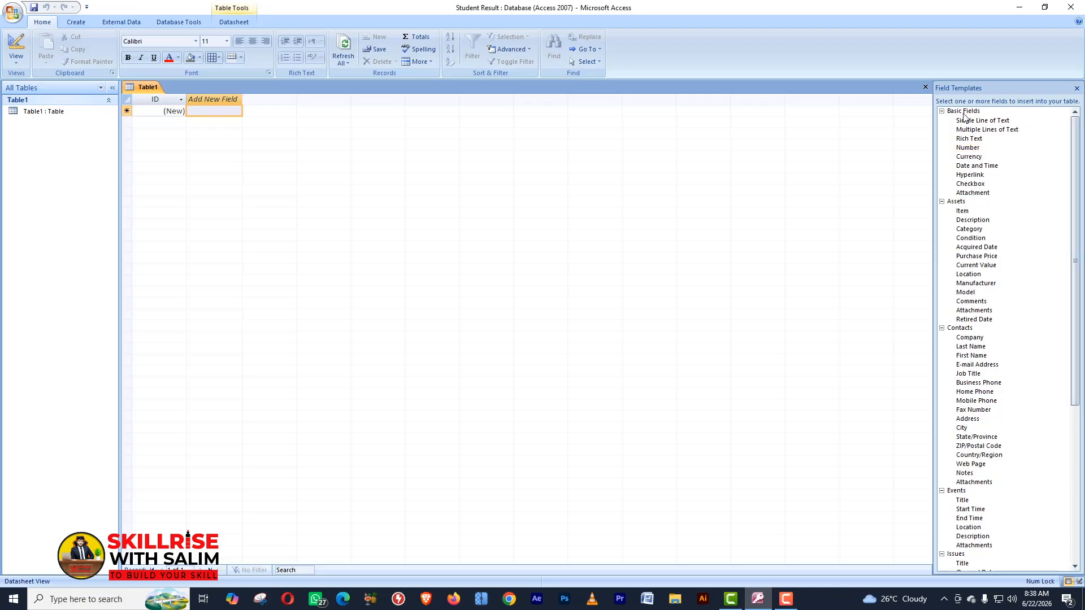
- Look through the field templates available for the table, starting with the Basic Fields group
click(980, 121)
mouse_move(1077, 138)
mouse_down()
mouse_move(1072, 306)
mouse_move(1075, 150)
mouse_up()
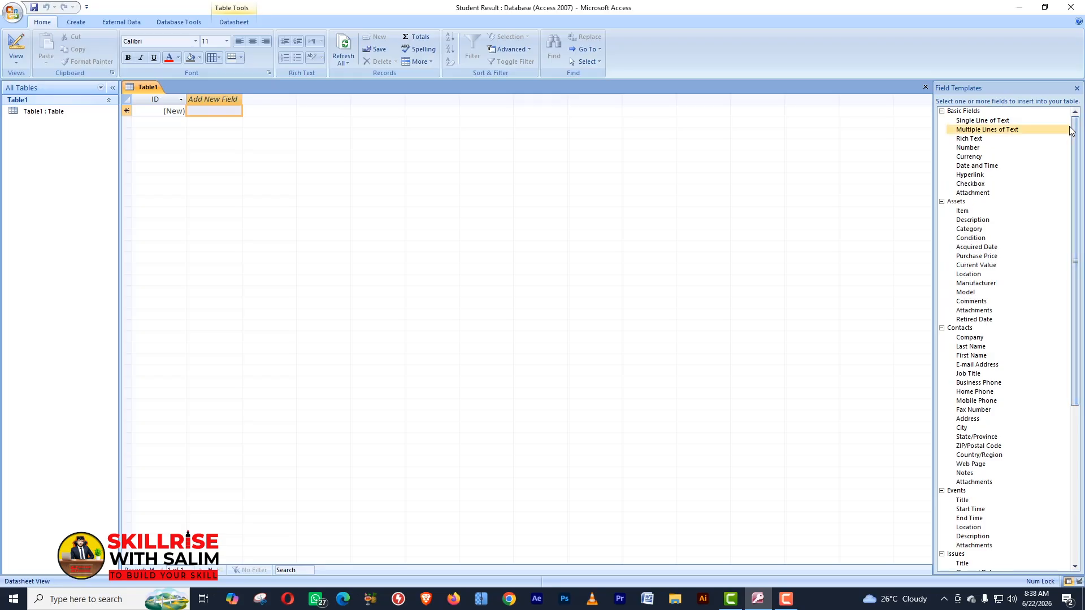